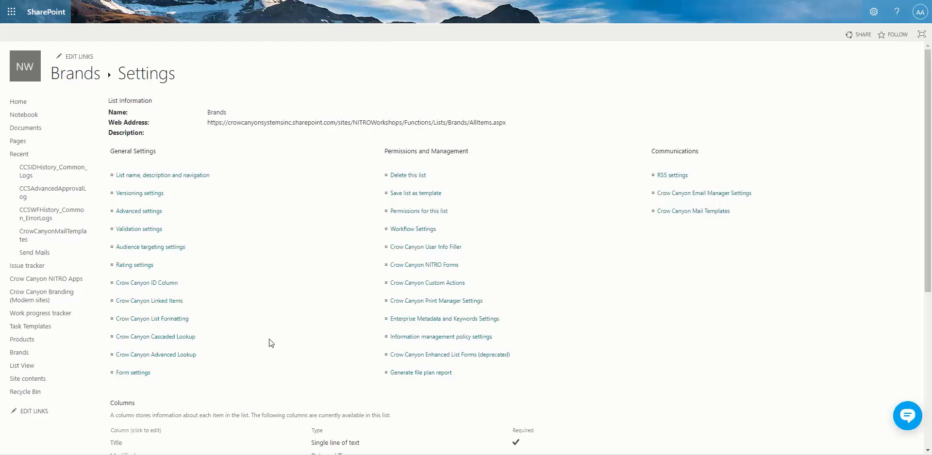
Open the Crow Canyon ID Column settings of the Brands list and start a new setting
left_click(165, 285)
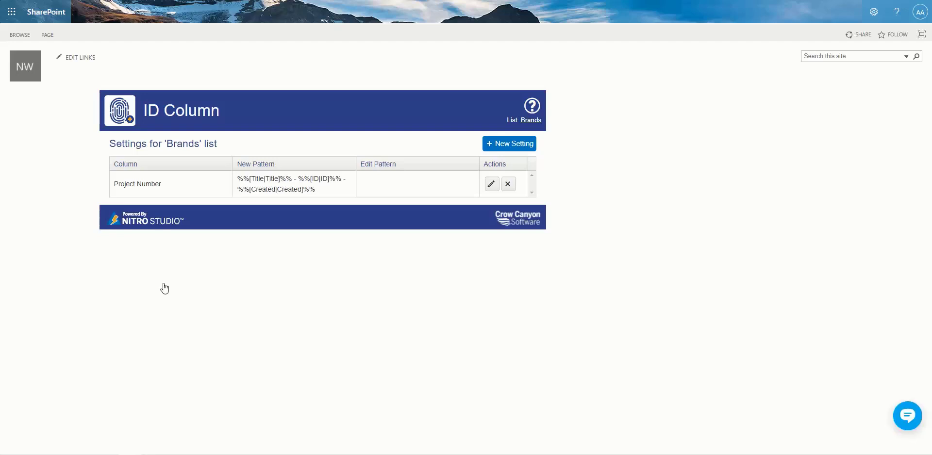
left_click(503, 148)
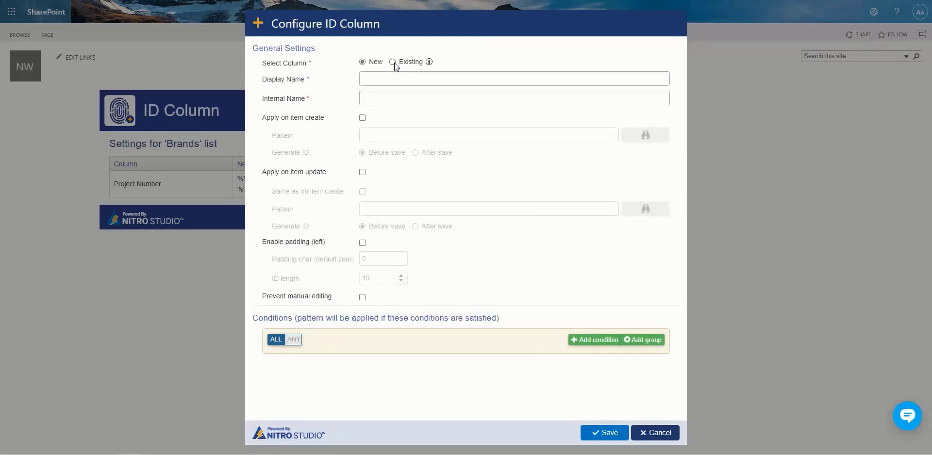
left_click(393, 62)
left_click(396, 80)
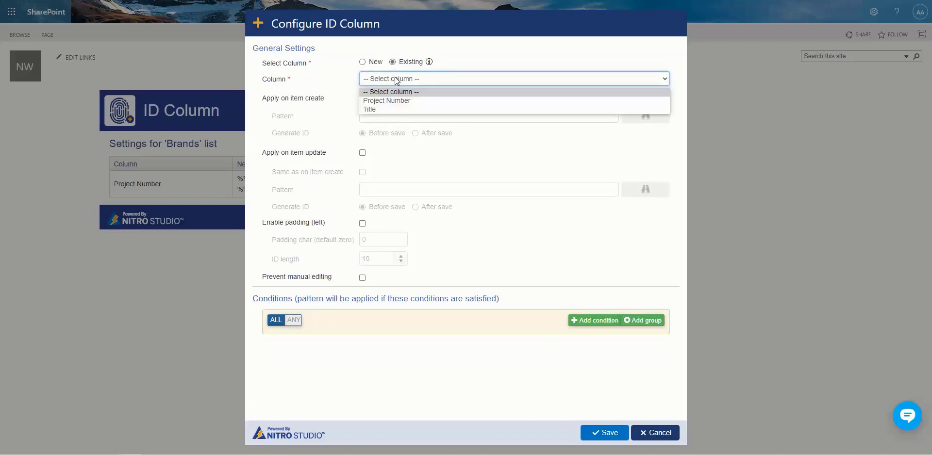
mouse_move(429, 63)
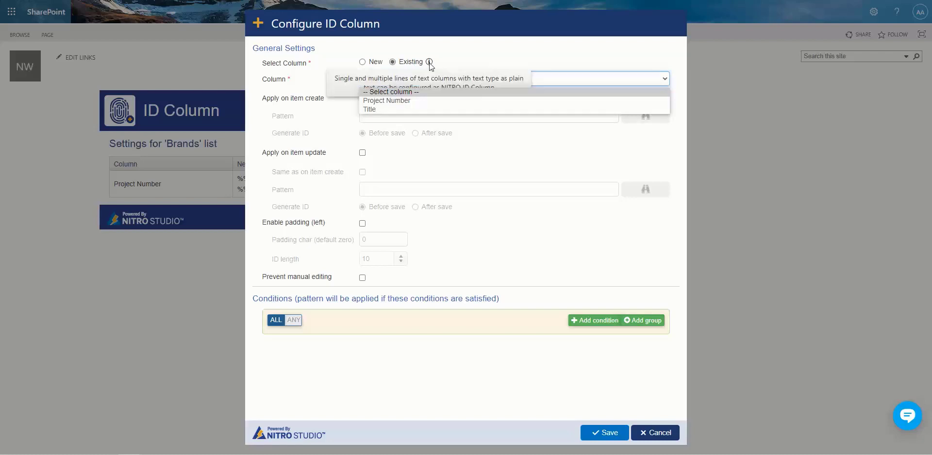
left_click(447, 48)
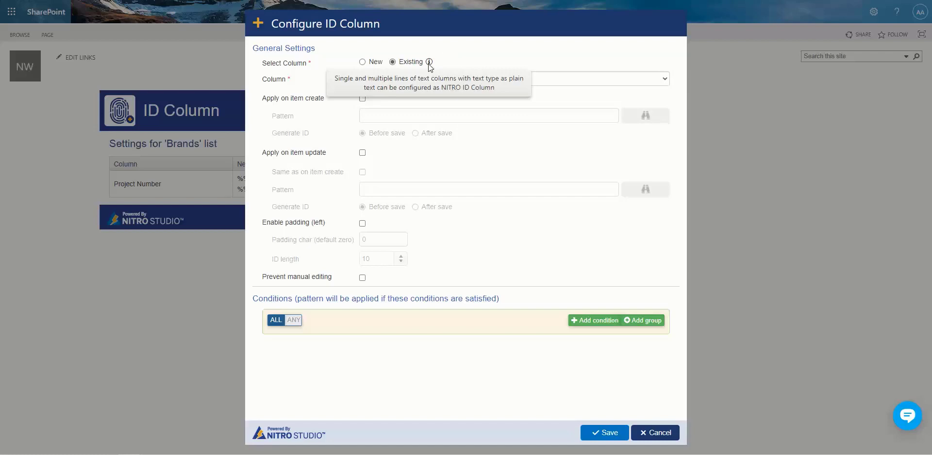
left_click(377, 80)
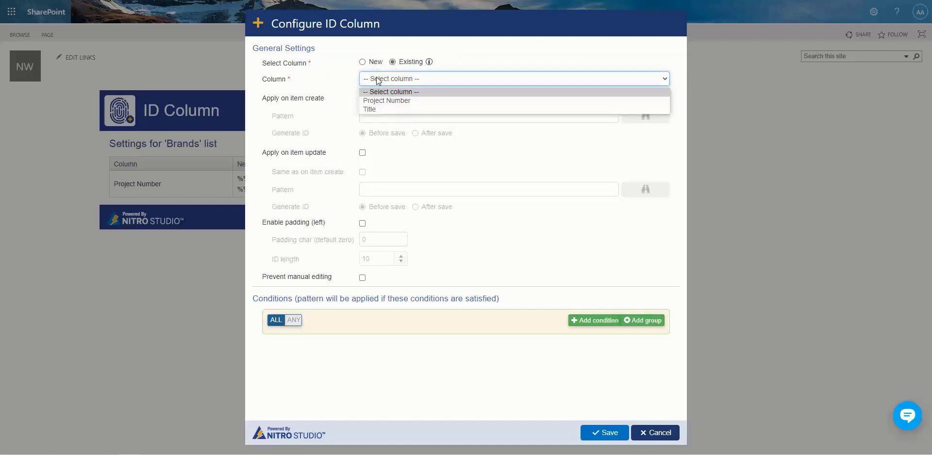
left_click(370, 65)
left_click(373, 68)
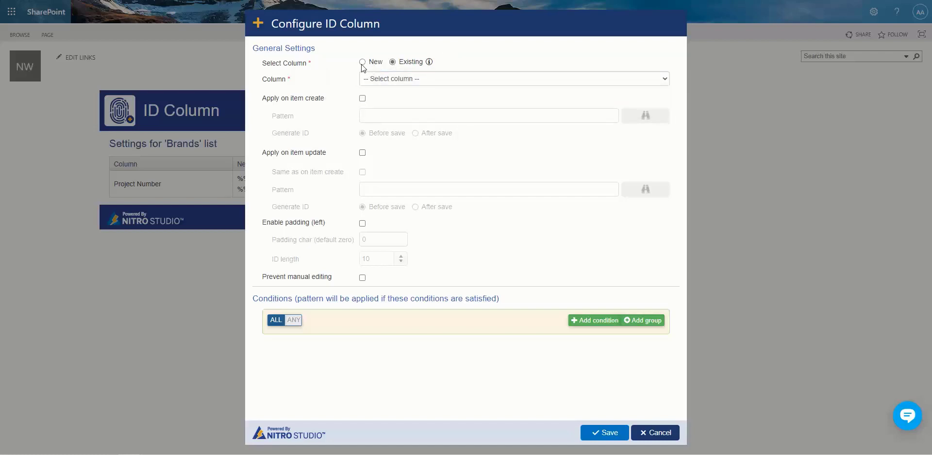
Give the new column the display name "ID Column" and the internal name "IDColumn"
left_click(373, 77)
type("ID Column")
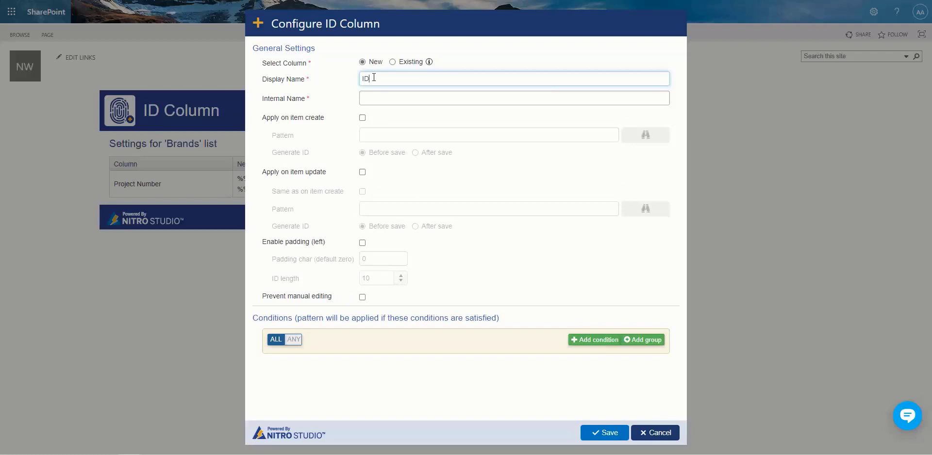
key("Tab")
type("ID Column")
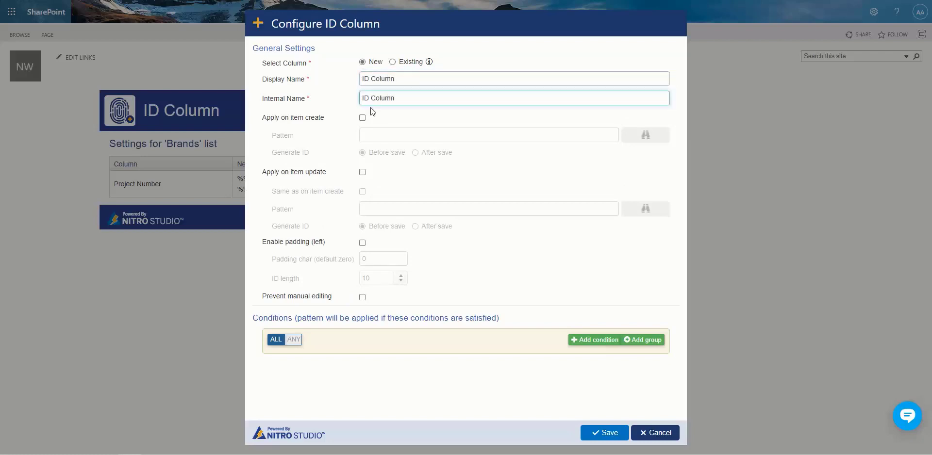
left_click(370, 97)
key("BackSpace")
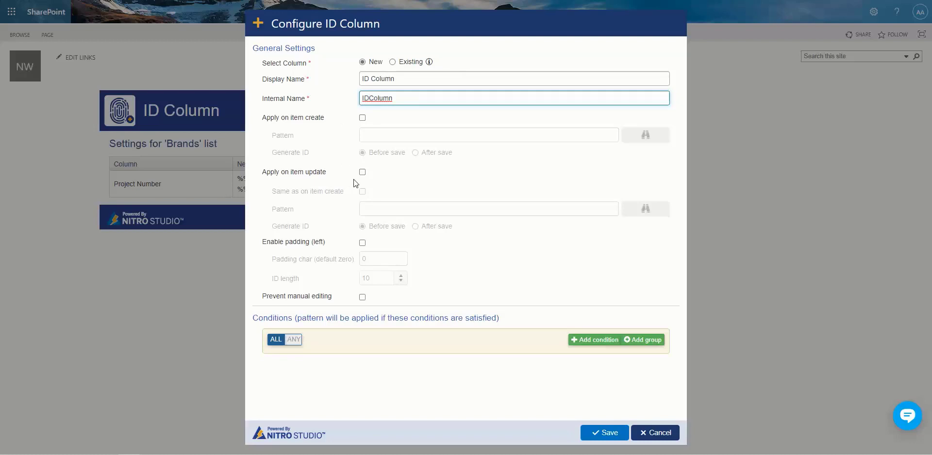
Apply the ID on item create and enter %%[ID|ID]%% as its pattern
left_click(362, 118)
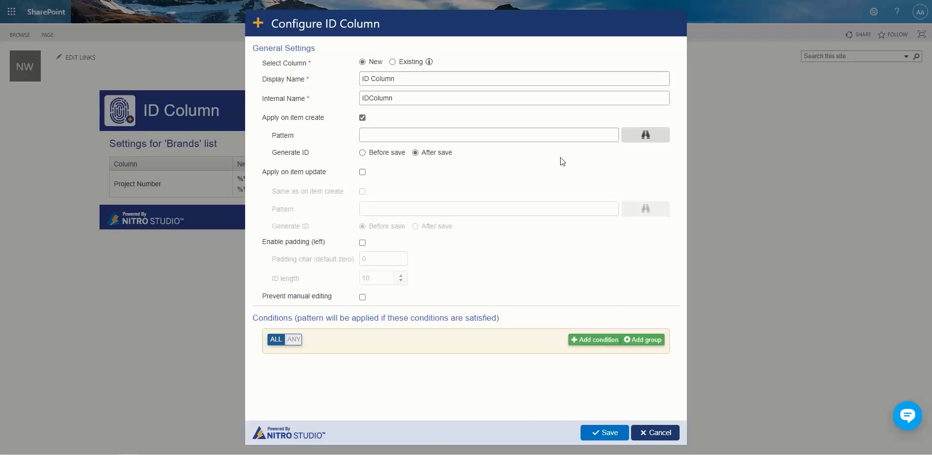
left_click(530, 138)
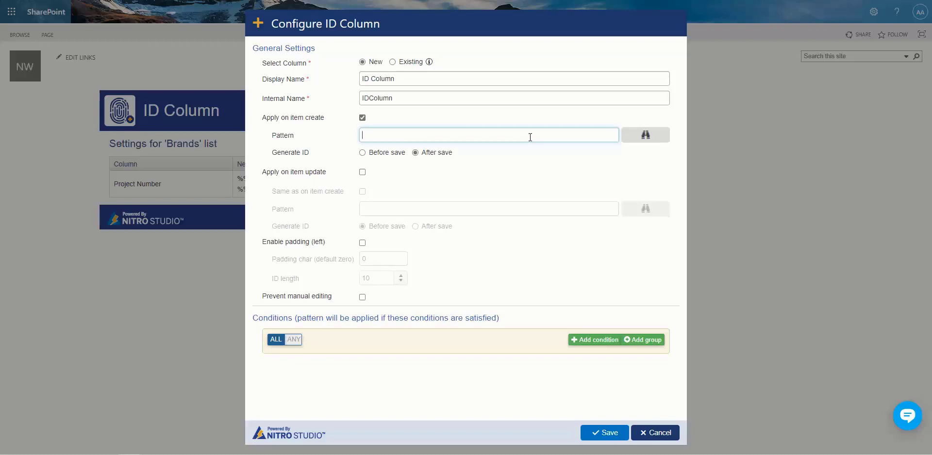
type("%%[ID|ID]%%")
Open the expression builder for the create pattern and append a hyphen followed by the Title column placeholder
left_click(635, 136)
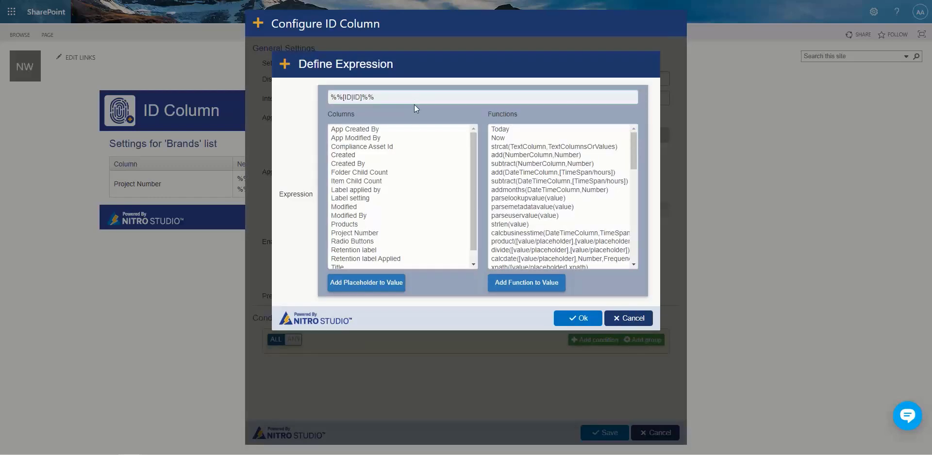
scroll(474, 141, "down", 1)
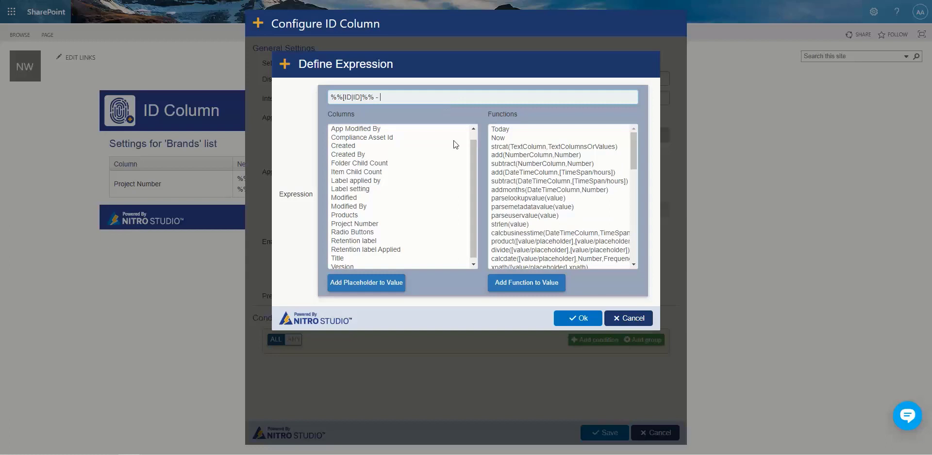
left_click_drag(476, 178, 470, 211)
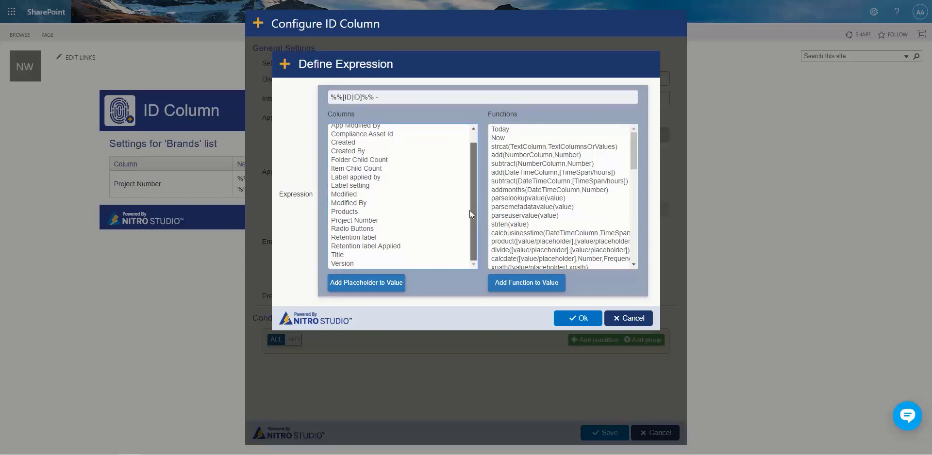
double_click(409, 254)
left_click_drag(380, 98, 437, 96)
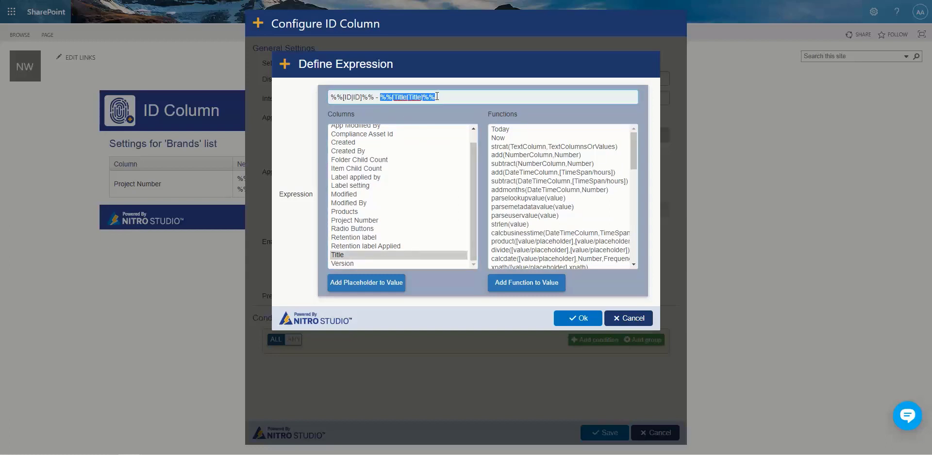
left_click(410, 103)
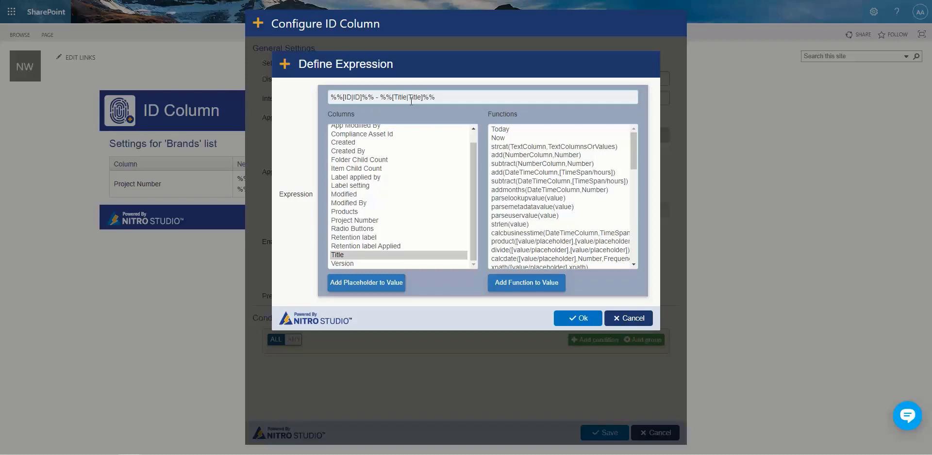
Append "- Purchase Request" to the end of the expression and accept it as the create pattern
left_click(443, 97)
type("- PRup")
key("BackSpace")
type("rchare")
key("BackSpace")
type("se REq")
key("BackSpace")
key("BackSpace")
type("equest")
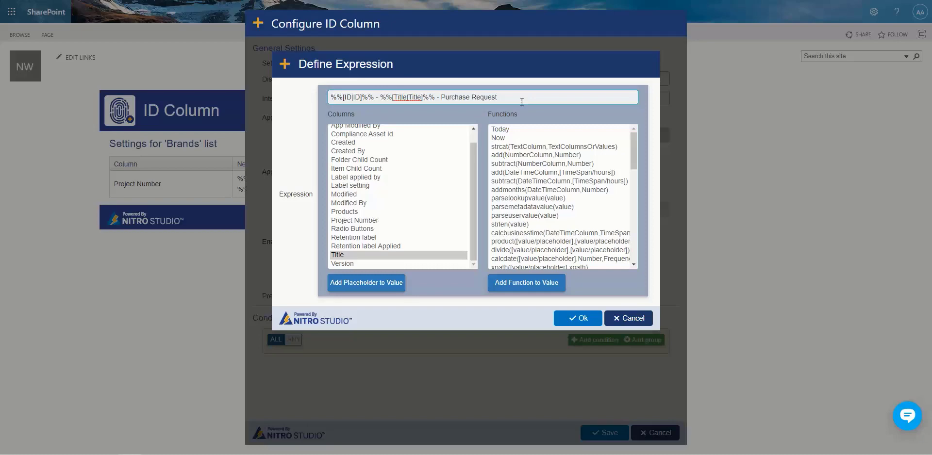
left_click(563, 318)
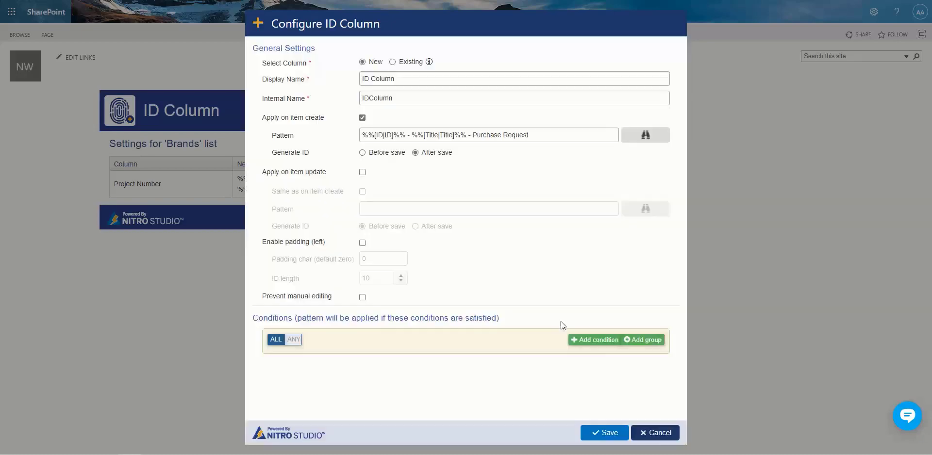
left_click(362, 172)
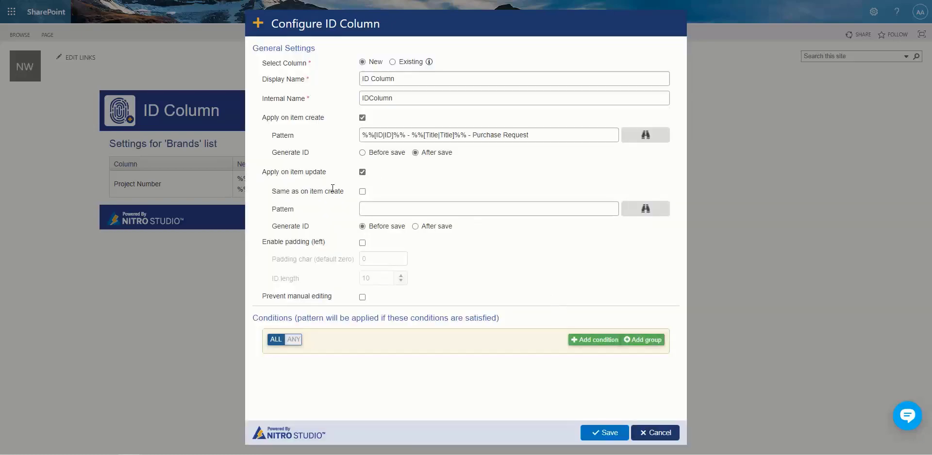
left_click(362, 191)
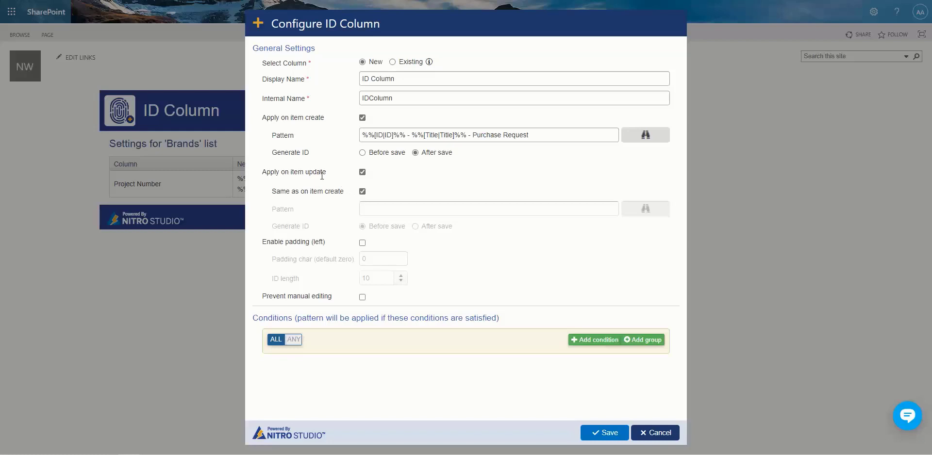
left_click(362, 191)
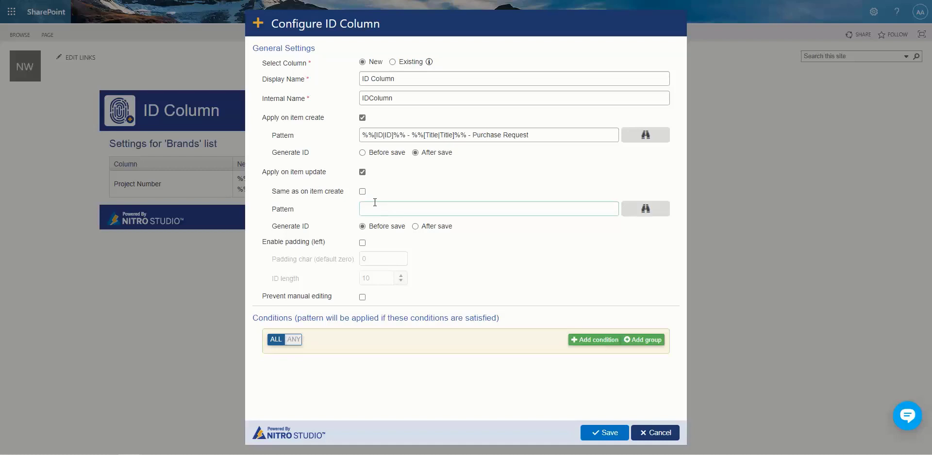
left_click(362, 172)
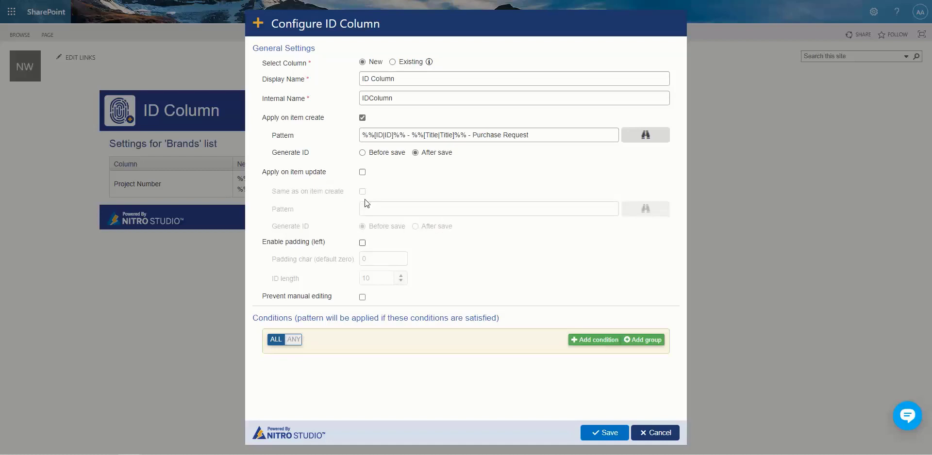
Reduce the create pattern to %%[ID|ID]%% and enable left padding with character 0 and an ID length of 5
left_click_drag(405, 135, 681, 146)
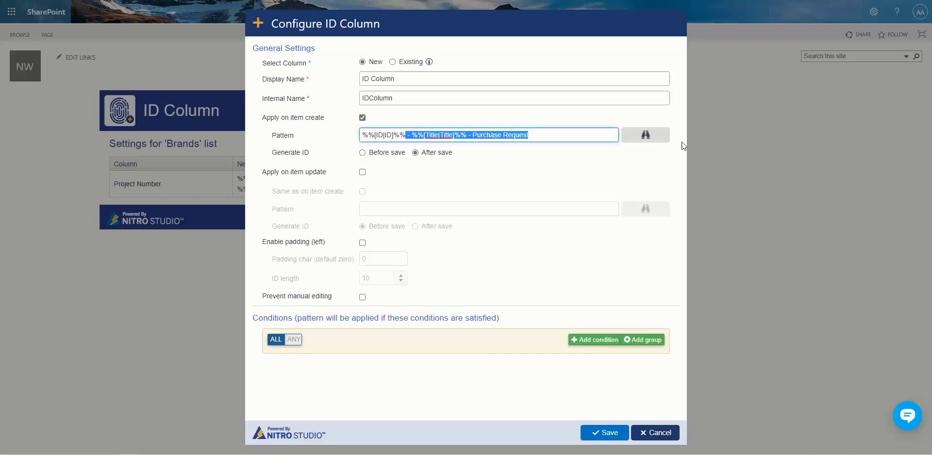
key("BackSpace")
left_click(363, 243)
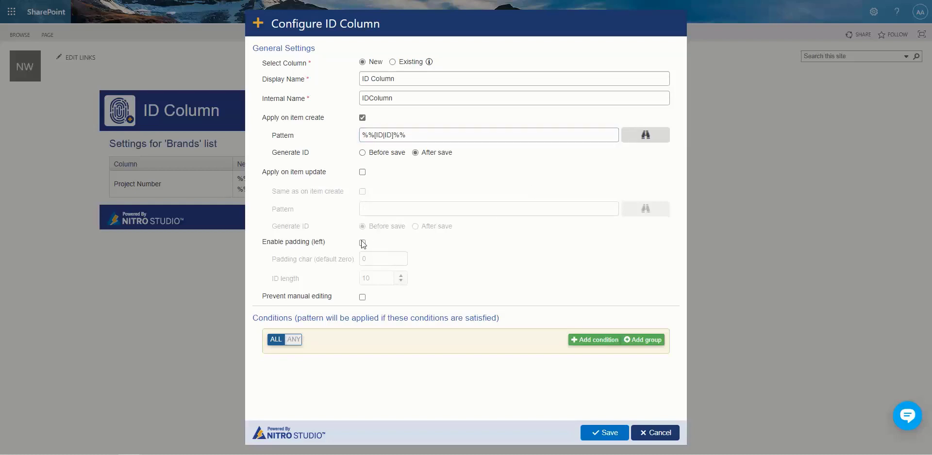
left_click(362, 243)
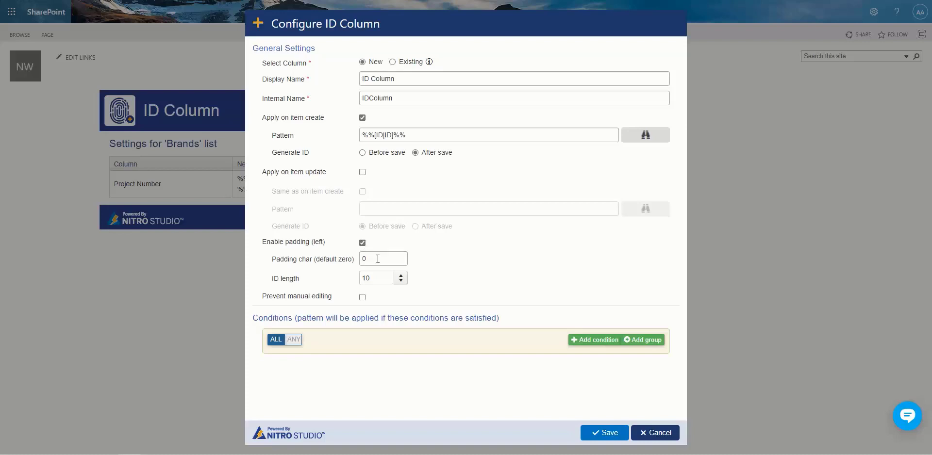
left_click_drag(382, 275, 361, 275)
left_click(374, 259)
Add an empty condition row and prefix the create pattern with "Incident - " ahead of the ID placeholder
left_click(601, 340)
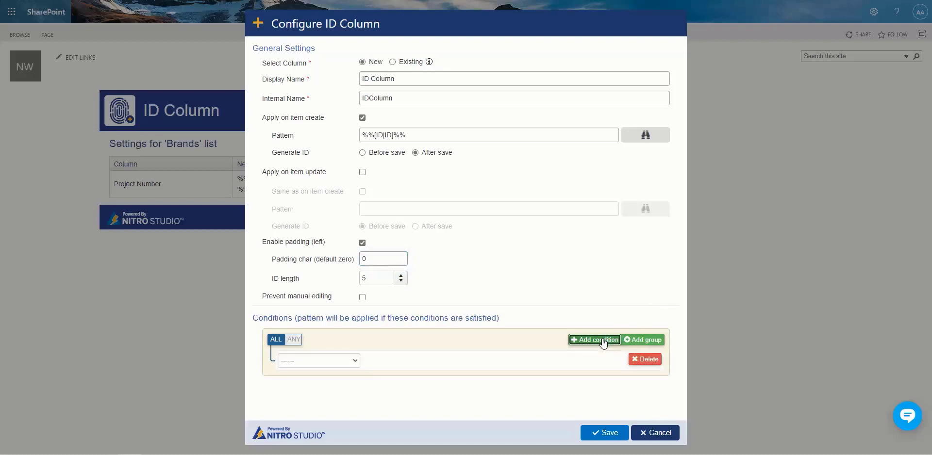
left_click(371, 135)
type("IN-")
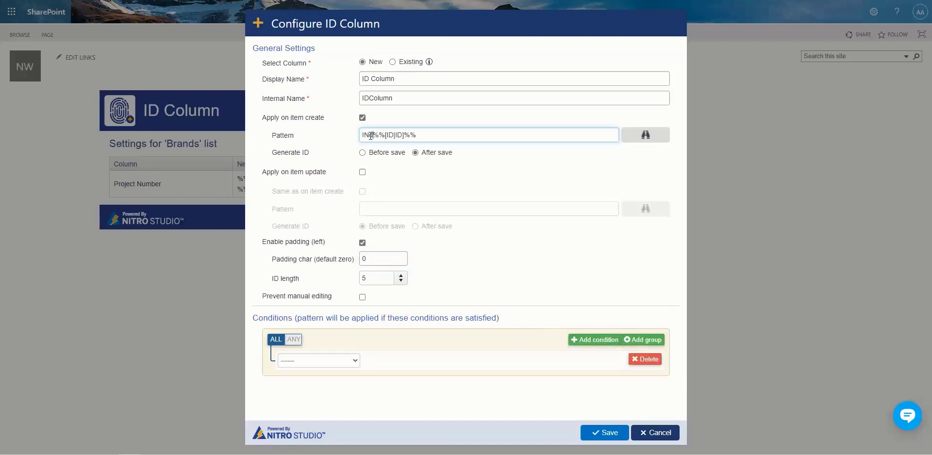
key("BackSpace")
key("BackSpace")
type("ncident -")
Delete the empty condition and save the ID column setting
left_click(351, 360)
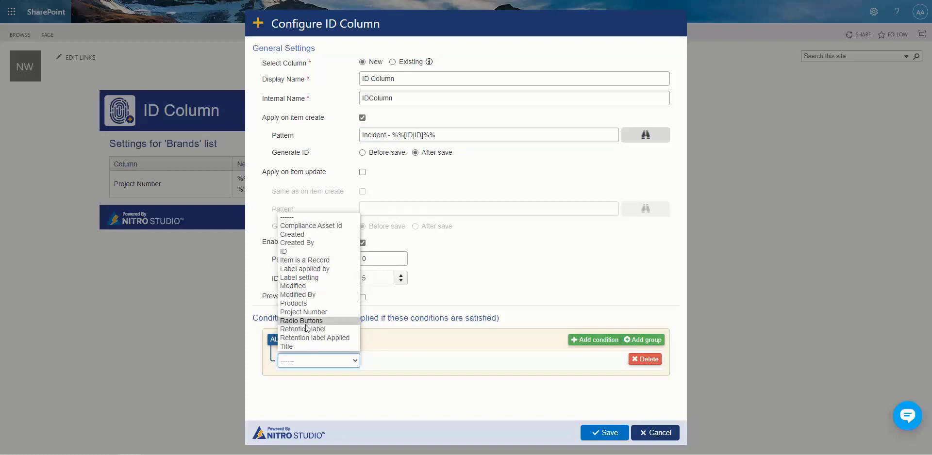
left_click(483, 362)
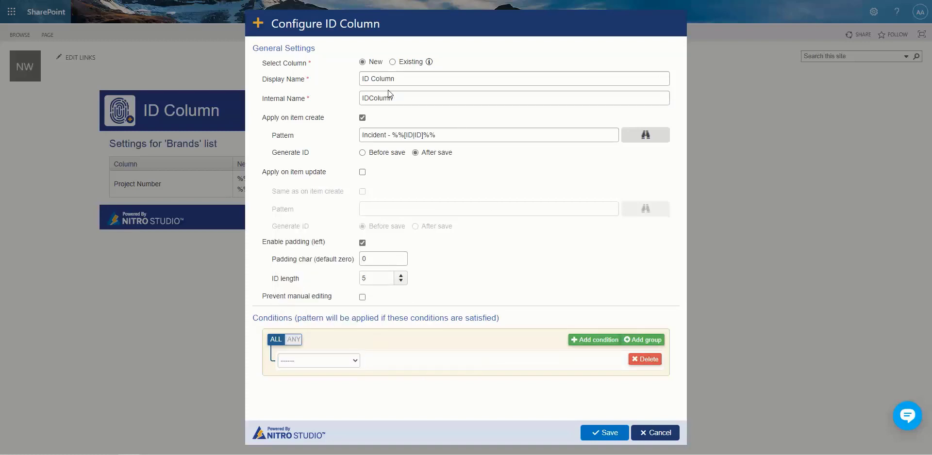
left_click_drag(415, 98, 345, 99)
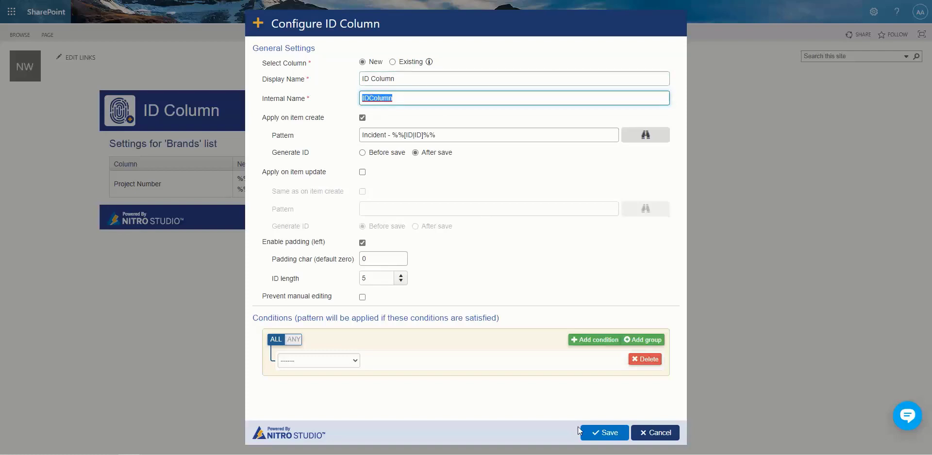
left_click(609, 434)
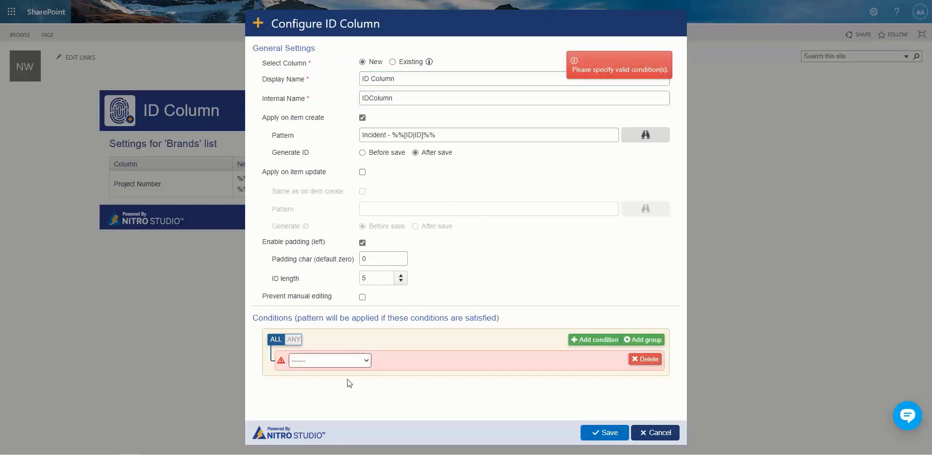
left_click(645, 359)
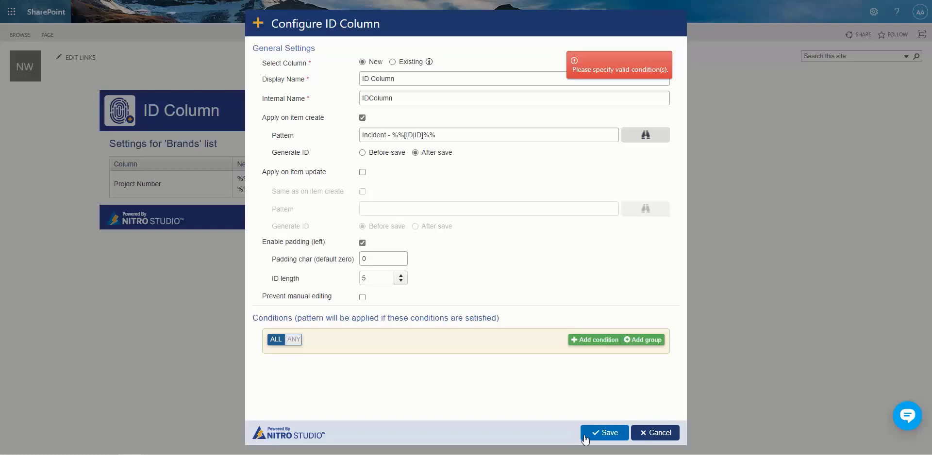
left_click(587, 433)
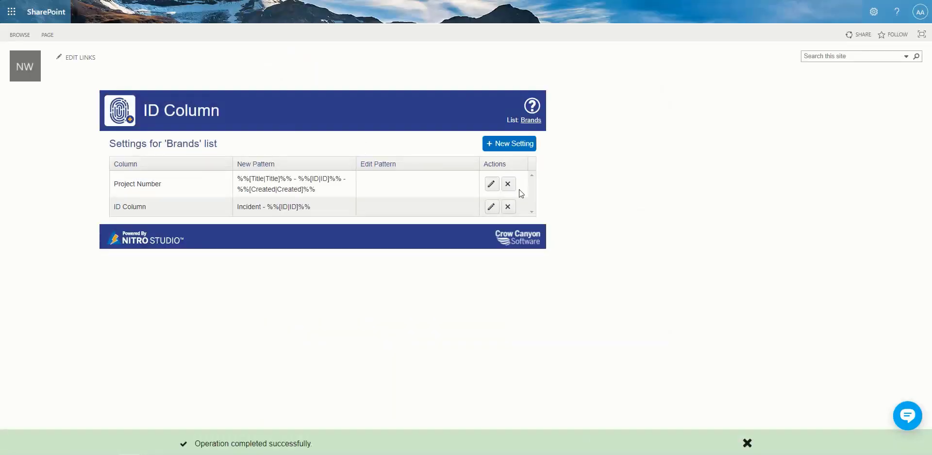
Start a new ID column setting that uses the existing column ID Column
left_click(507, 148)
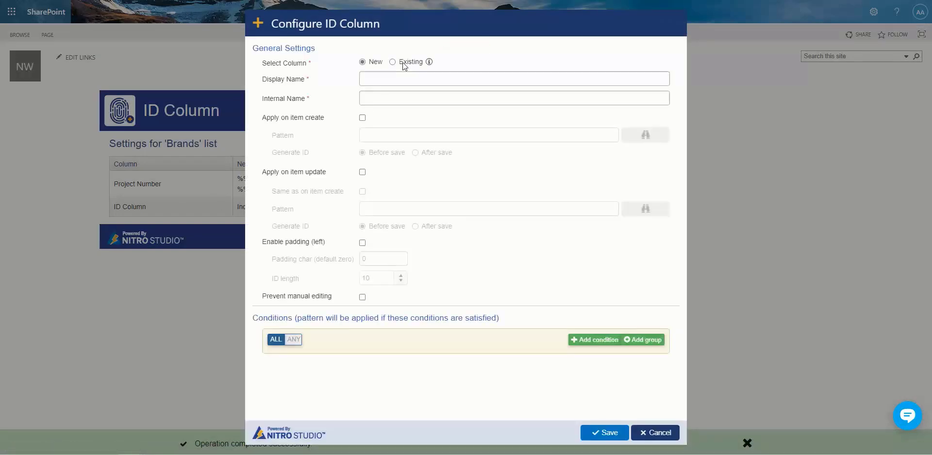
left_click(392, 62)
left_click(404, 78)
left_click(403, 98)
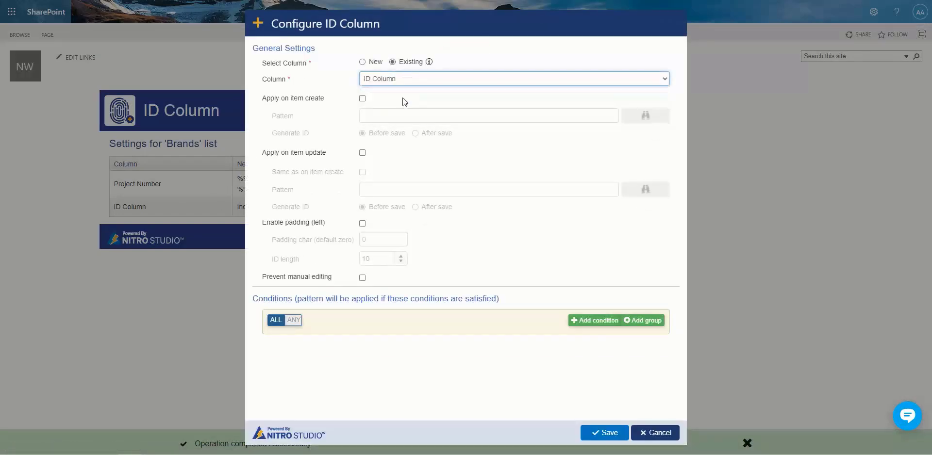
Apply the setting on item create with the pattern "Request - %%[ID|ID]%%"
left_click(362, 98)
left_click(379, 117)
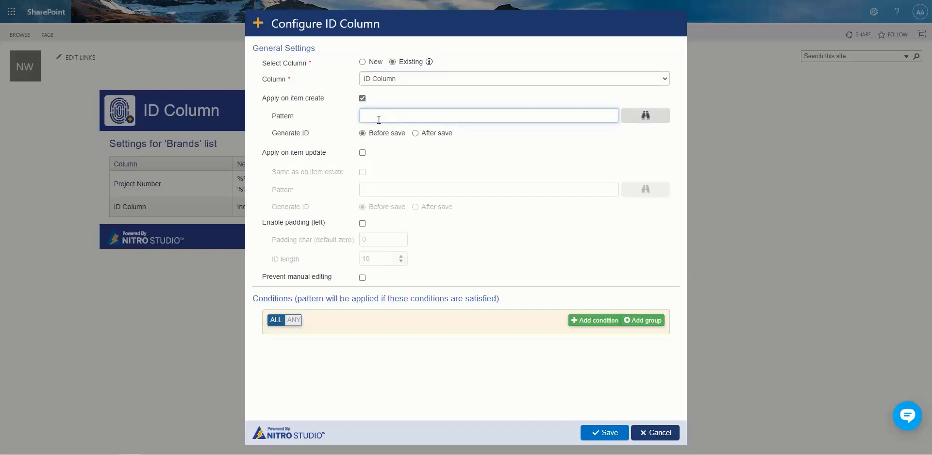
type("Reques")
type("t - %%")
type("[ID")
type("]")
type("ID")
type("%%")
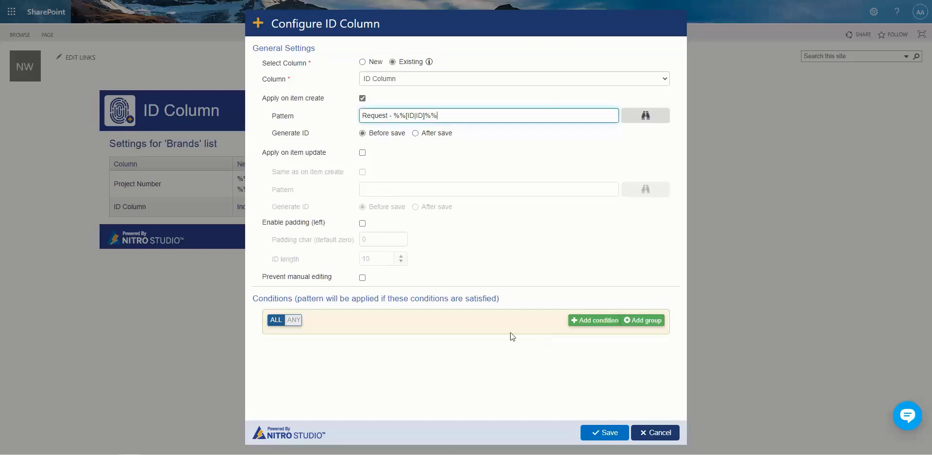
left_click(362, 224)
left_click(362, 225)
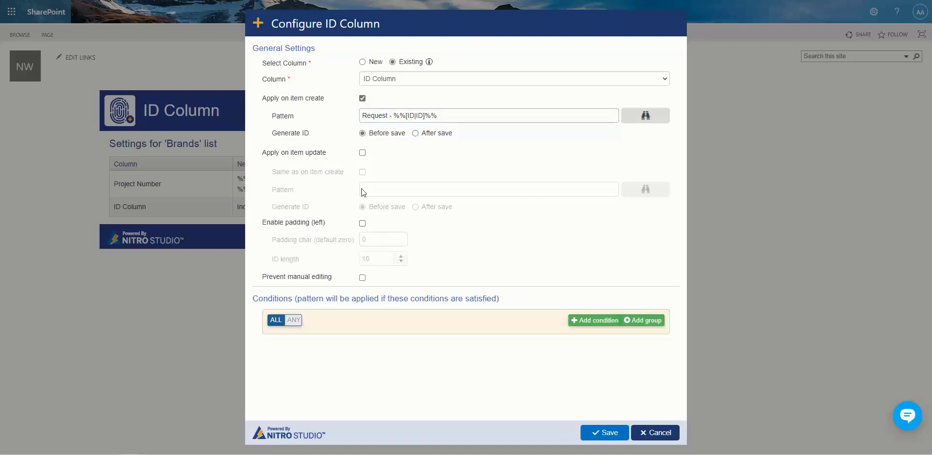
left_click(362, 225)
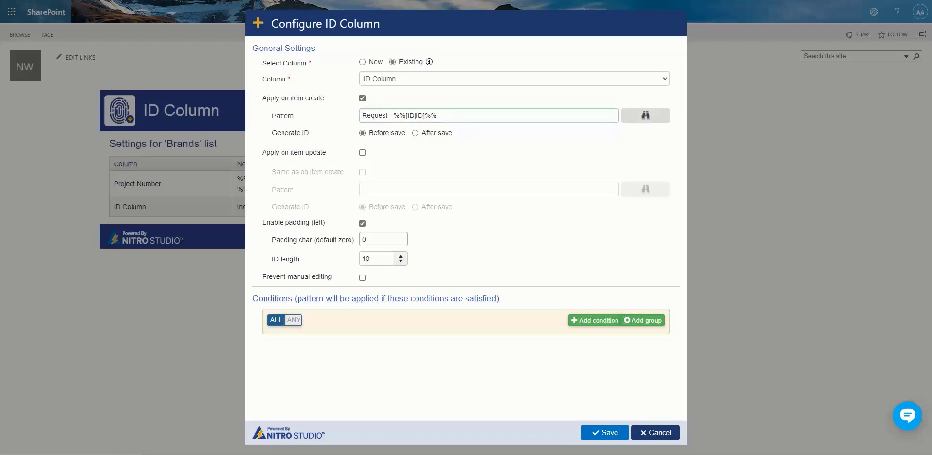
left_click(362, 224)
left_click(362, 223)
left_click(362, 224)
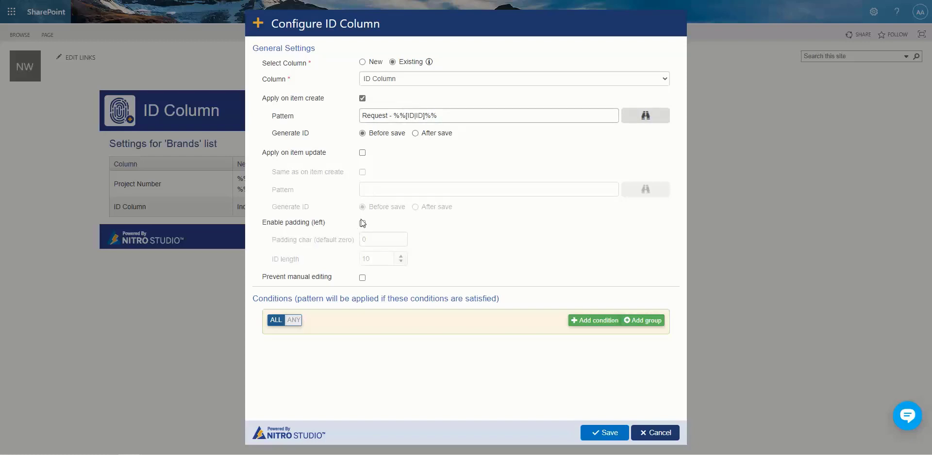
left_click(362, 225)
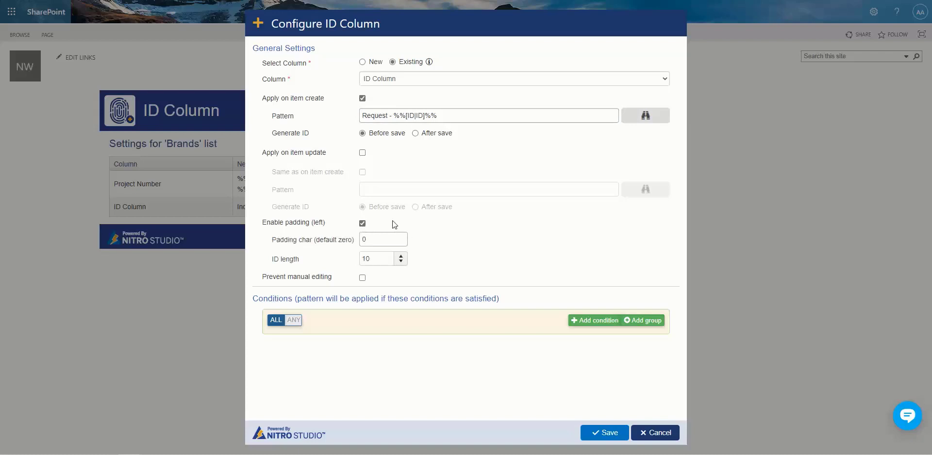
left_click(362, 224)
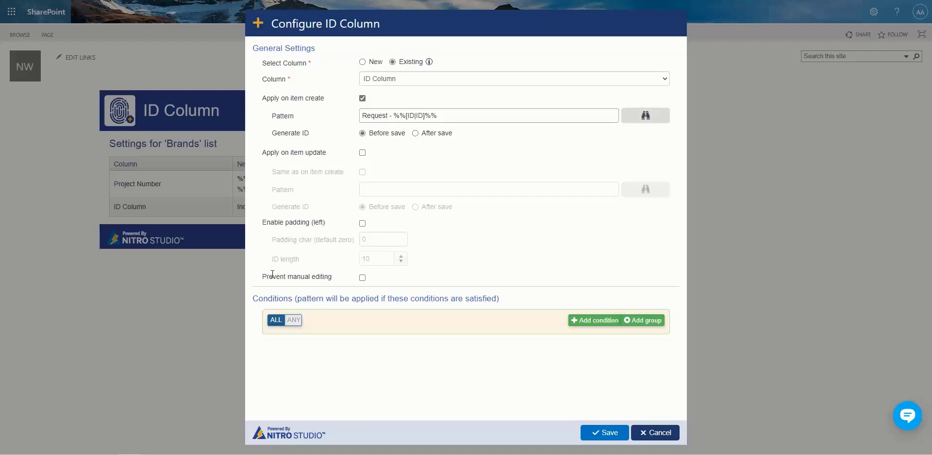
Turn on prevention of manual editing for the ID column
left_click_drag(262, 274, 357, 284)
left_click(362, 278)
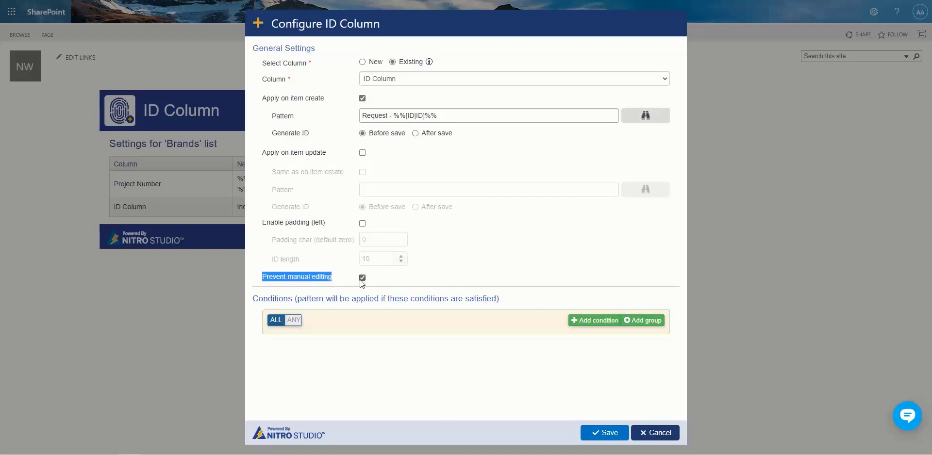